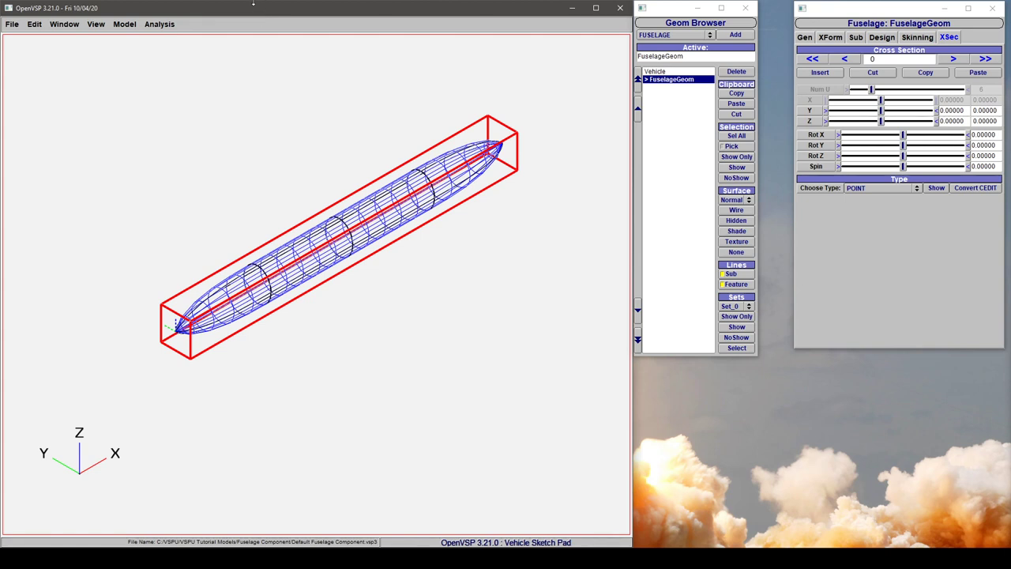
Change the fuselage XSec Order policy from MONOTONIC to FREE in the Design tab
click(883, 38)
click(871, 84)
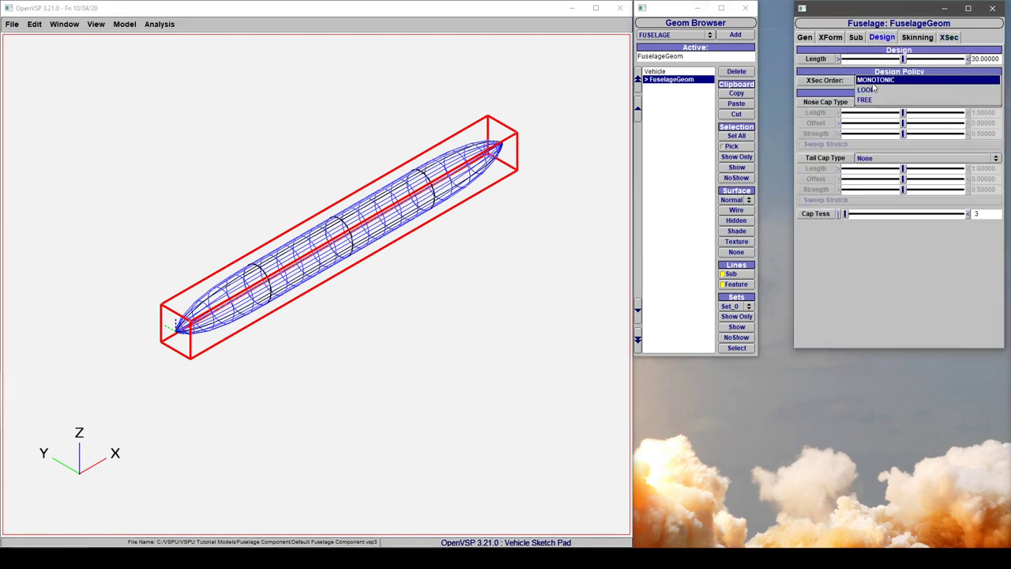
click(866, 100)
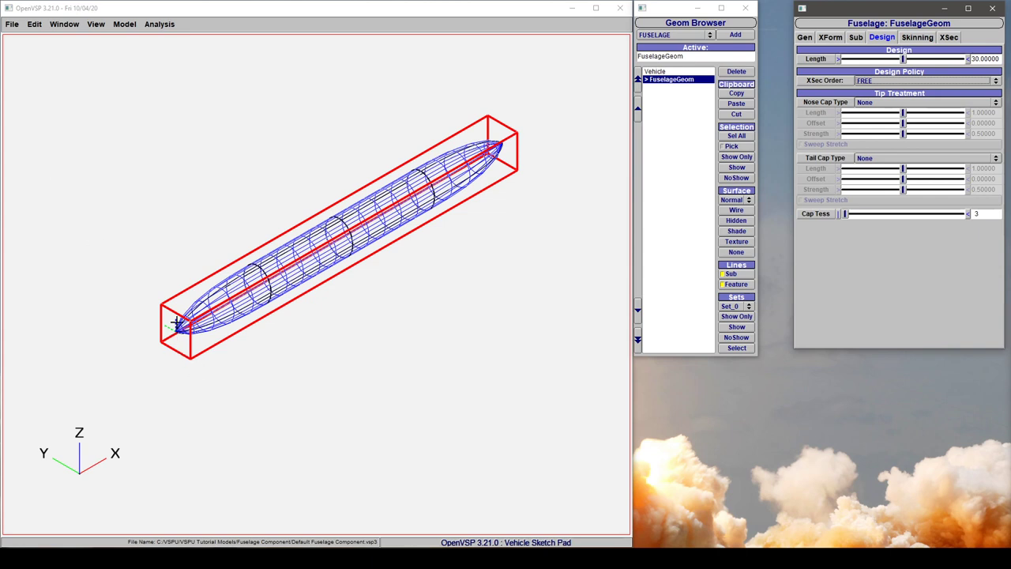
click(948, 37)
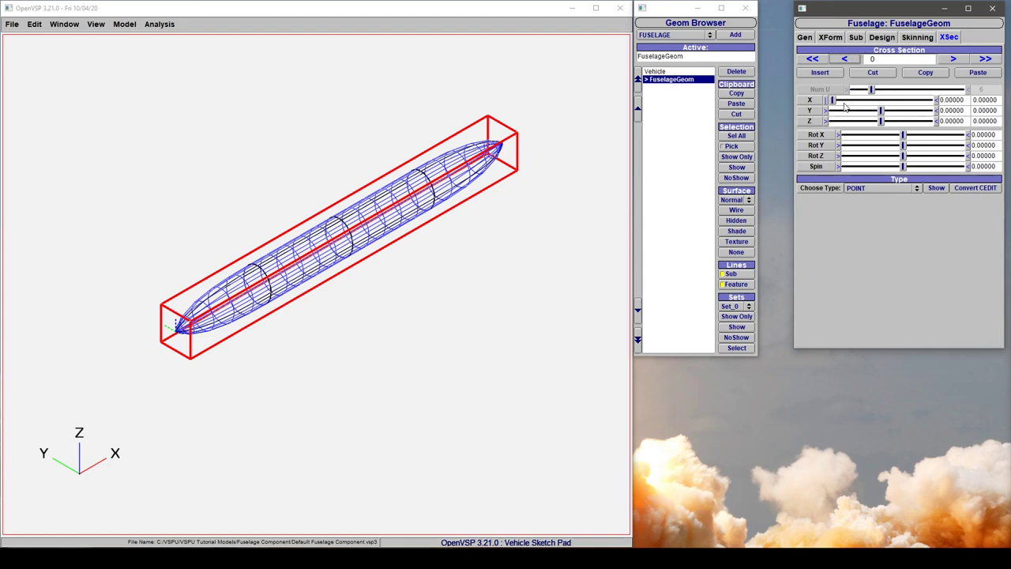
Drag the last cross section (section 4) forward to X about 0.58
mouse_move(833, 101)
mouse_down()
mouse_move(930, 100)
mouse_move(838, 100)
mouse_move(893, 89)
mouse_move(830, 106)
mouse_up()
click(953, 59)
click(985, 58)
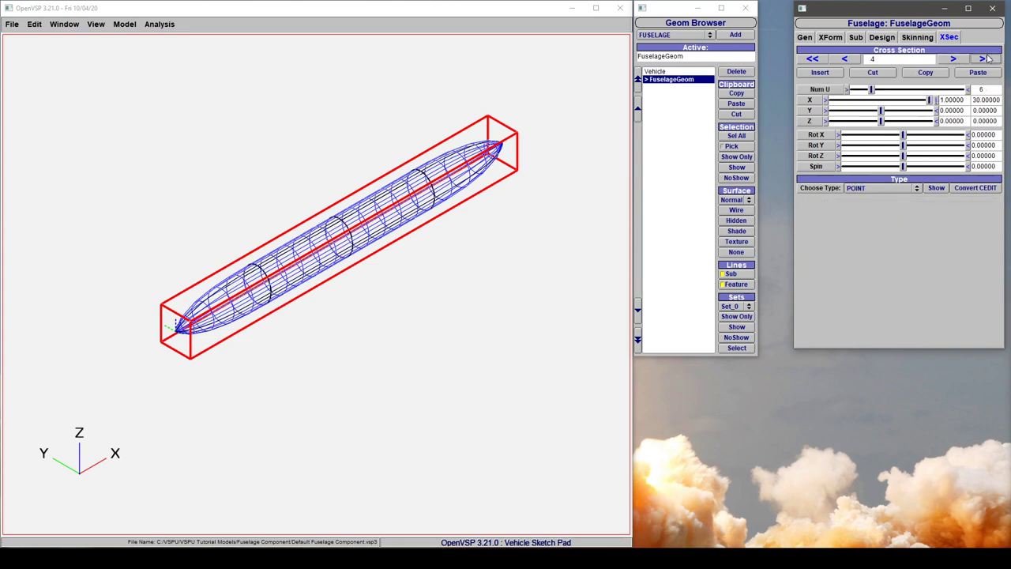
drag(930, 101, 891, 115)
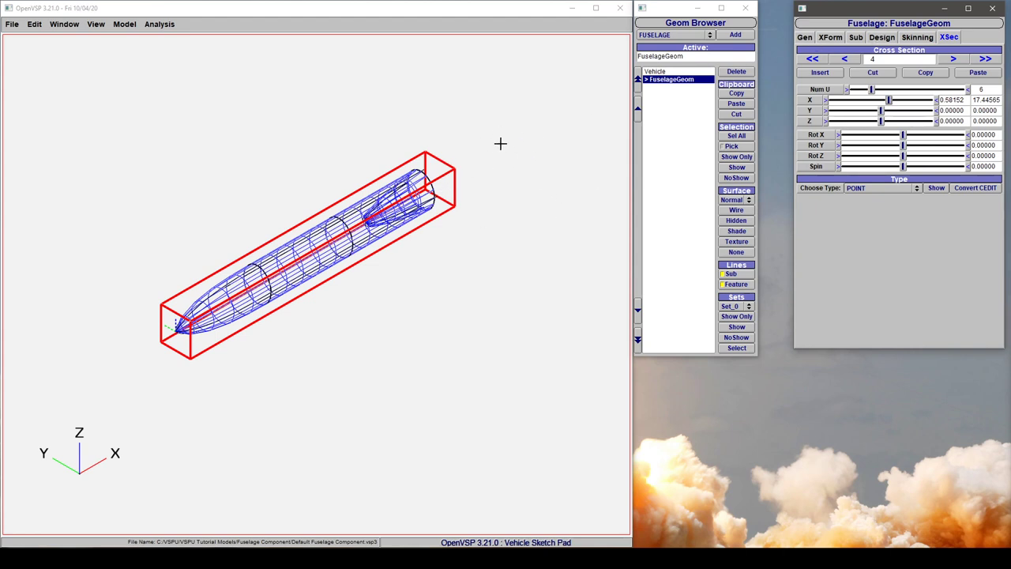
Move cross-section 0 aft to X 0.34239, folding the nose inward
click(821, 61)
drag(833, 101, 866, 101)
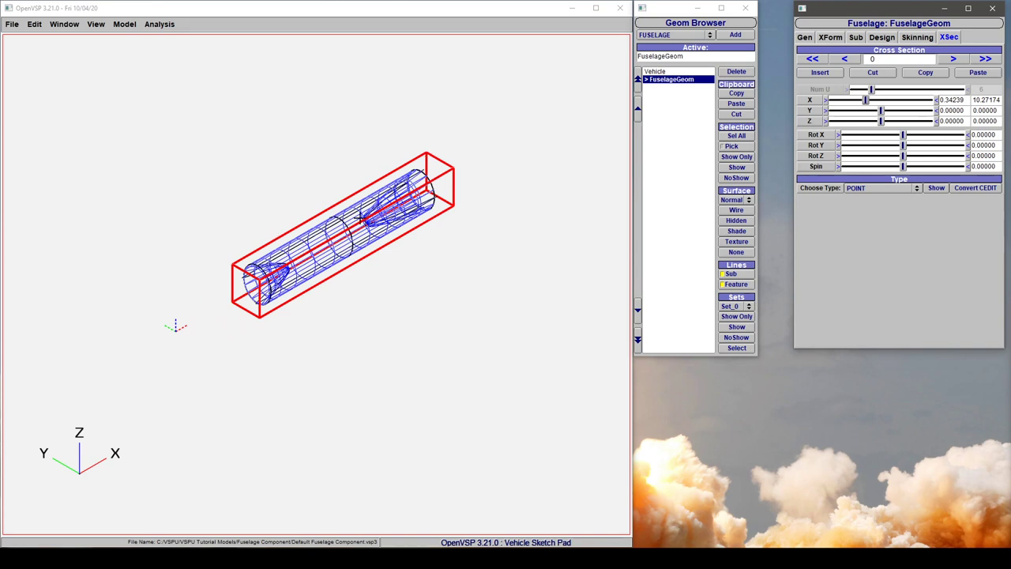
drag(267, 268, 316, 261)
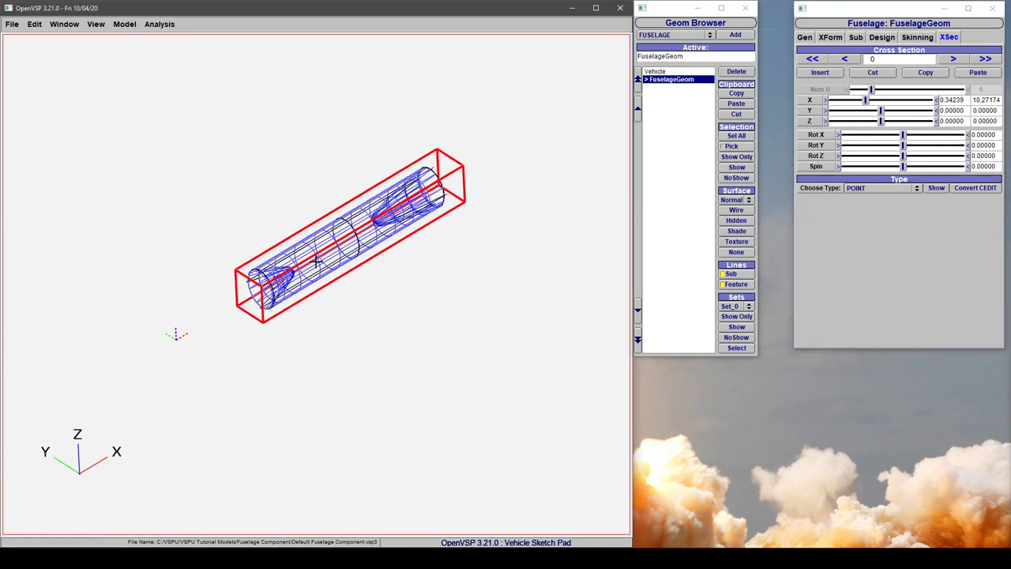
Inspect the fuselage in side view, zooming and panning along it, then fit it in view
key(F7)
scroll(356, 284, up, 5)
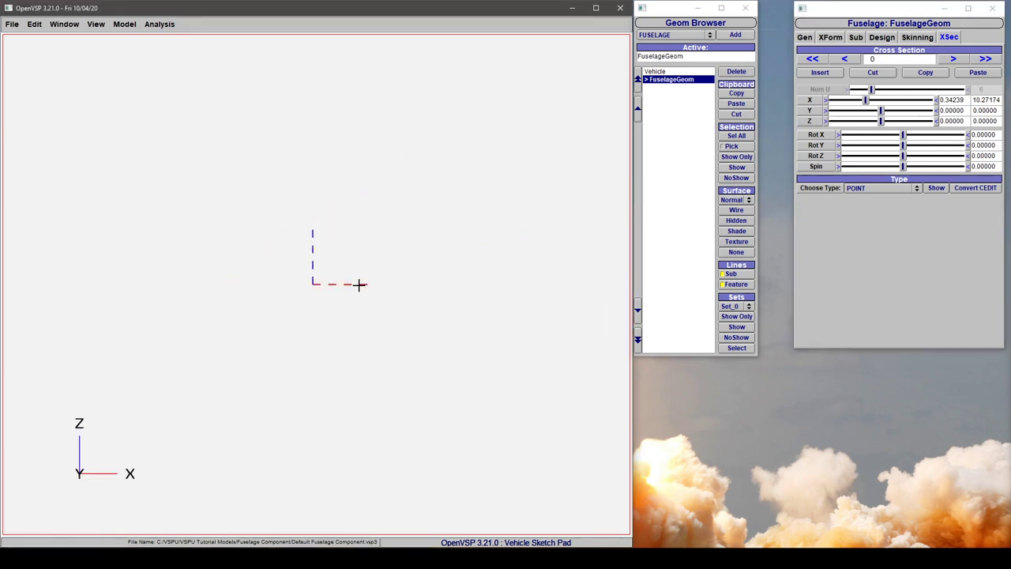
scroll(361, 258, up, 3)
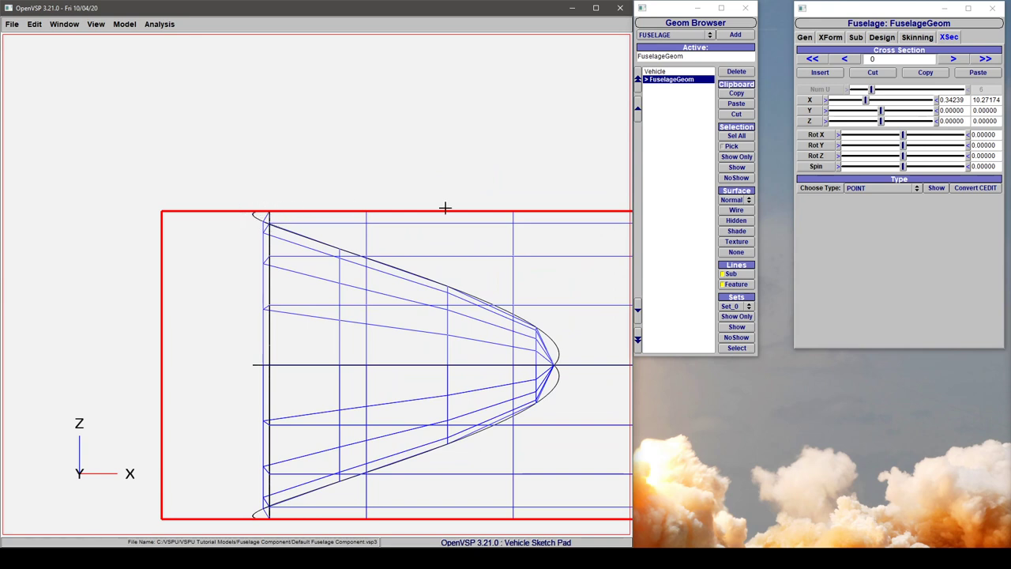
right_drag(483, 280, 71, 241)
drag(71, 241, 251, 162)
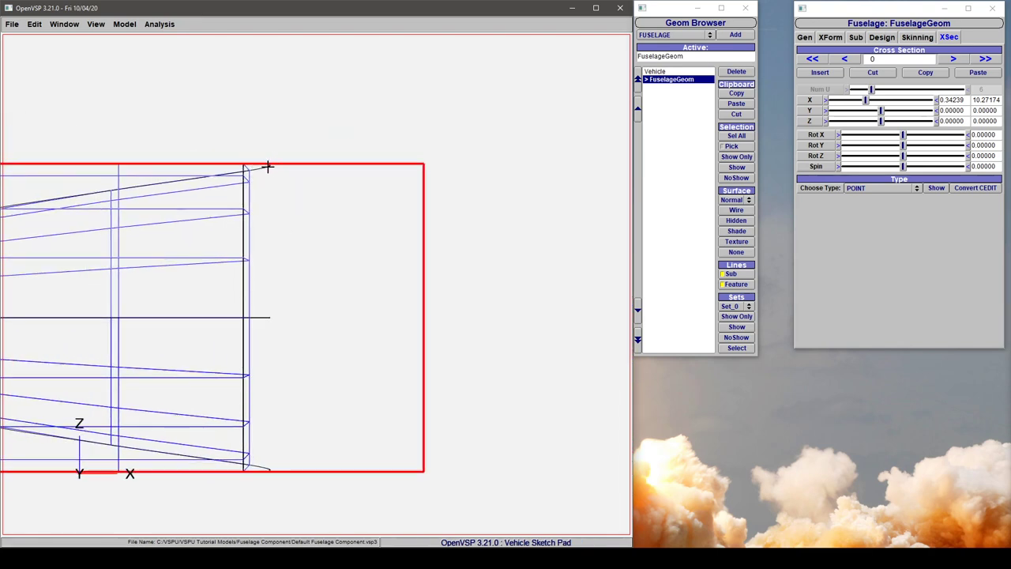
scroll(249, 237, down, 5)
key(c)
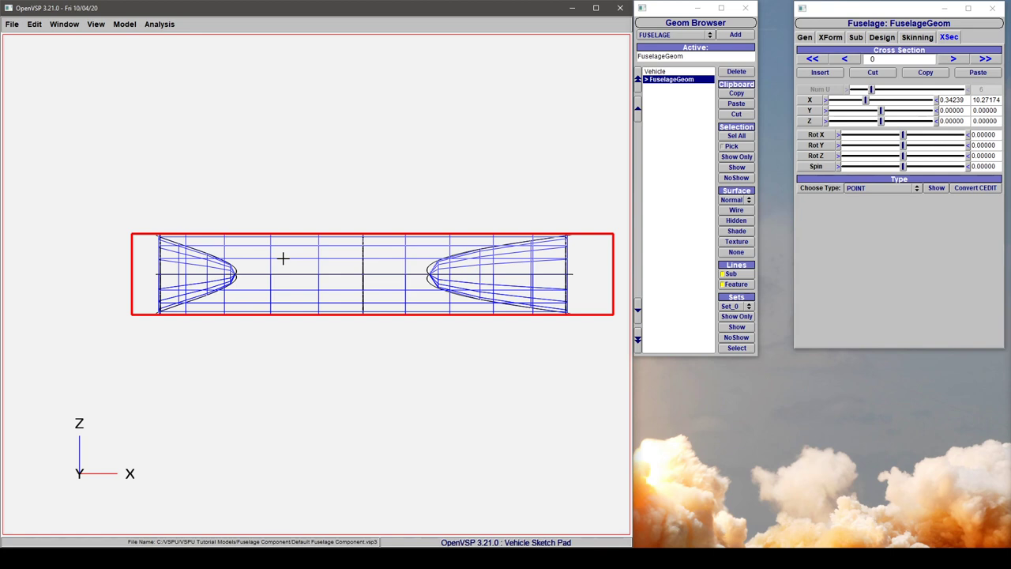
scroll(235, 276, up, 8)
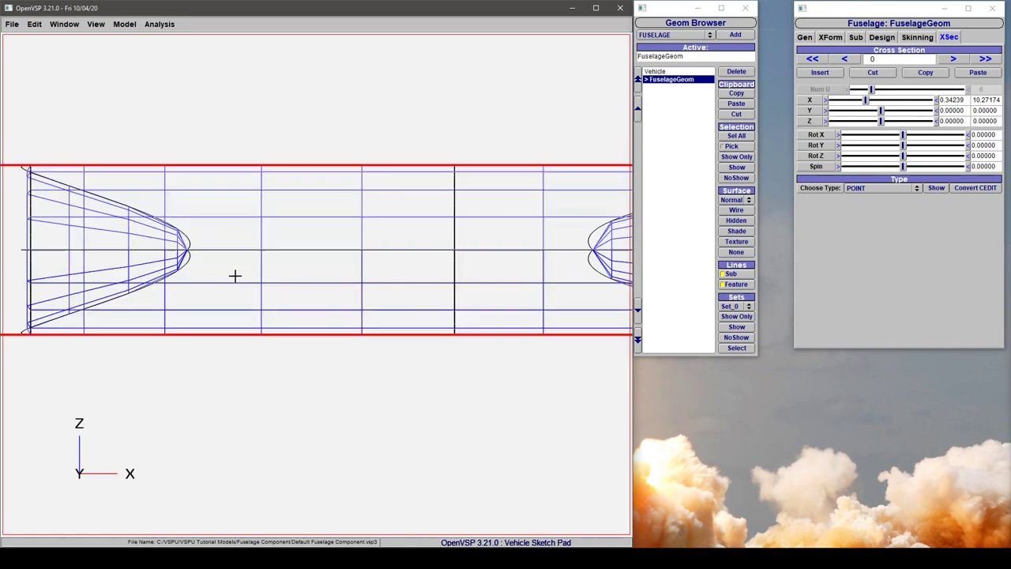
scroll(206, 280, down, 5)
Open the model file Fuselage Free Design.vsp3
click(13, 25)
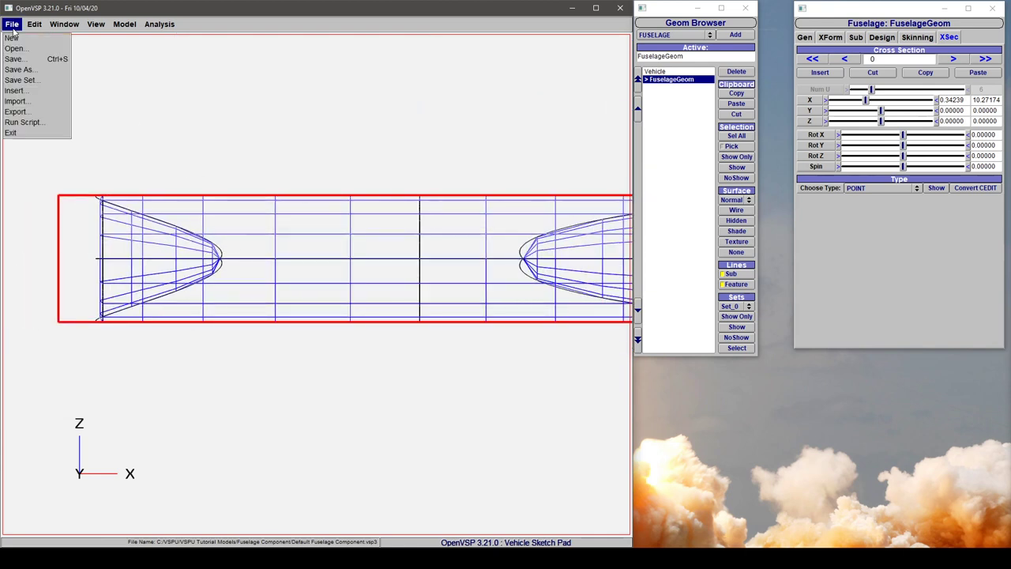
click(24, 49)
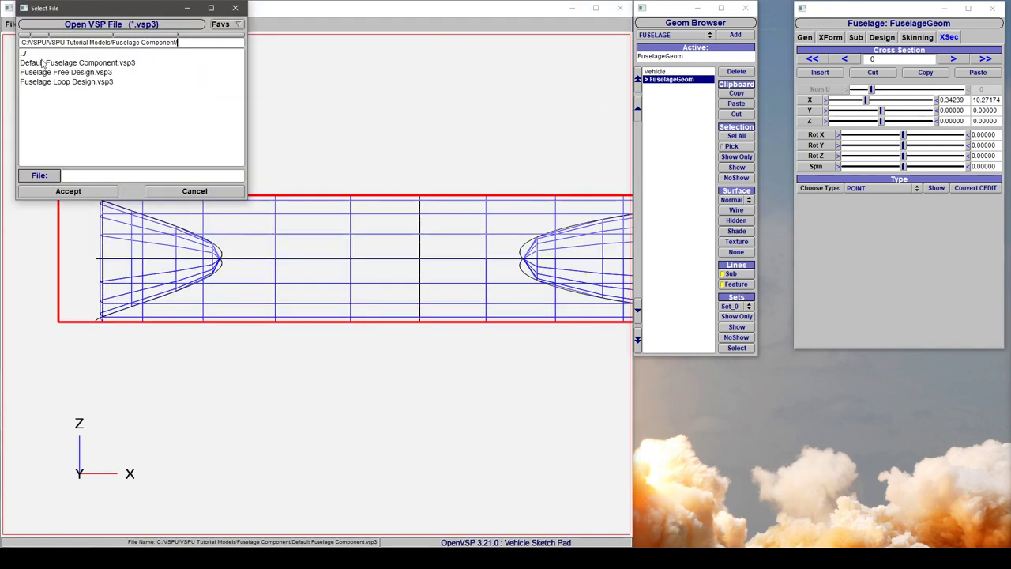
click(84, 72)
click(100, 192)
Orbit to an oblique view of the nacelle and select FuselageGeom to show its parameters
scroll(172, 268, down, 4)
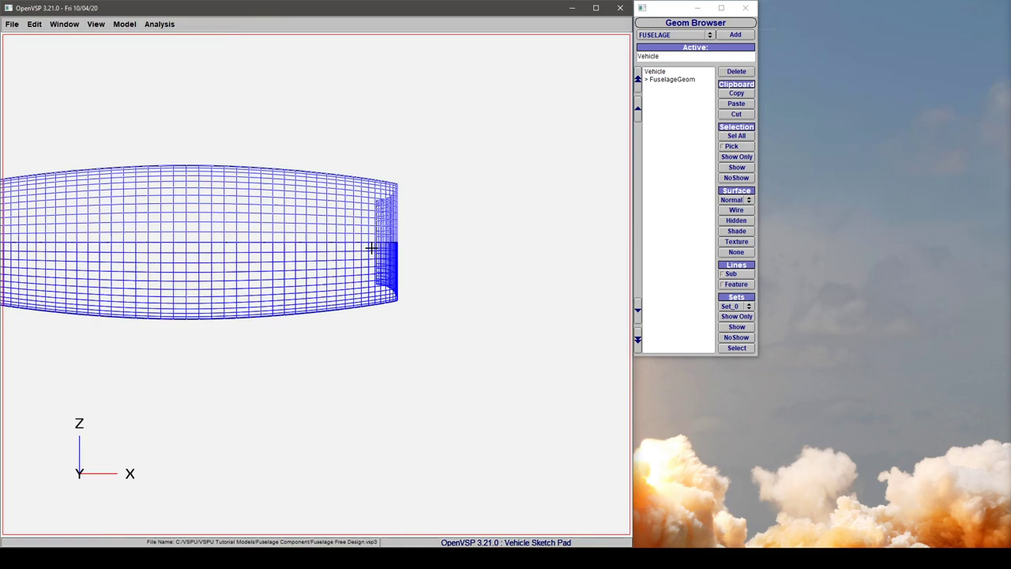
scroll(167, 234, up, 1)
right_drag(167, 235, 117, 235)
drag(118, 234, 66, 178)
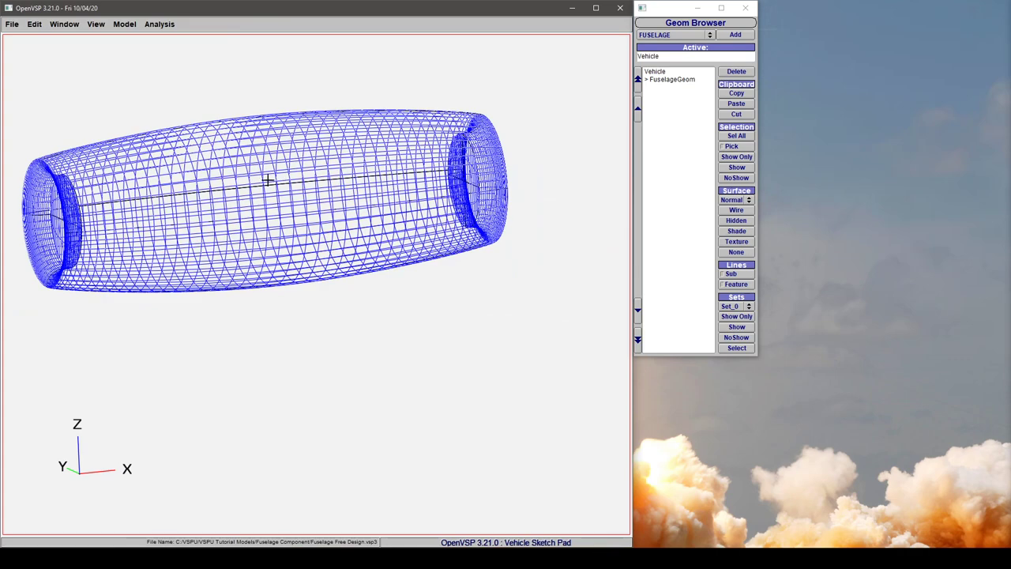
right_drag(266, 176, 189, 187)
drag(188, 187, 300, 180)
click(684, 79)
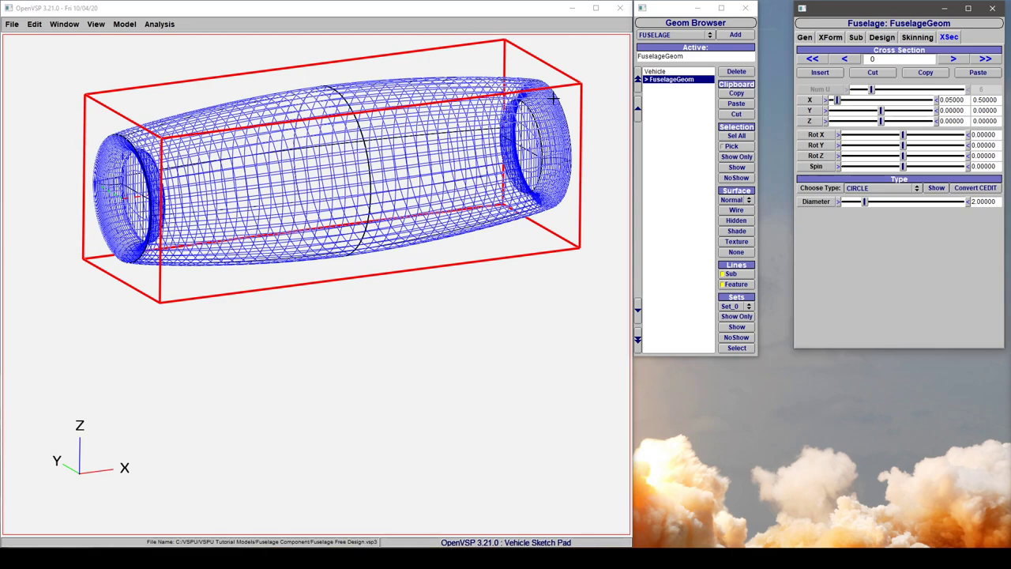
drag(391, 188, 177, 208)
drag(266, 175, 205, 175)
click(881, 38)
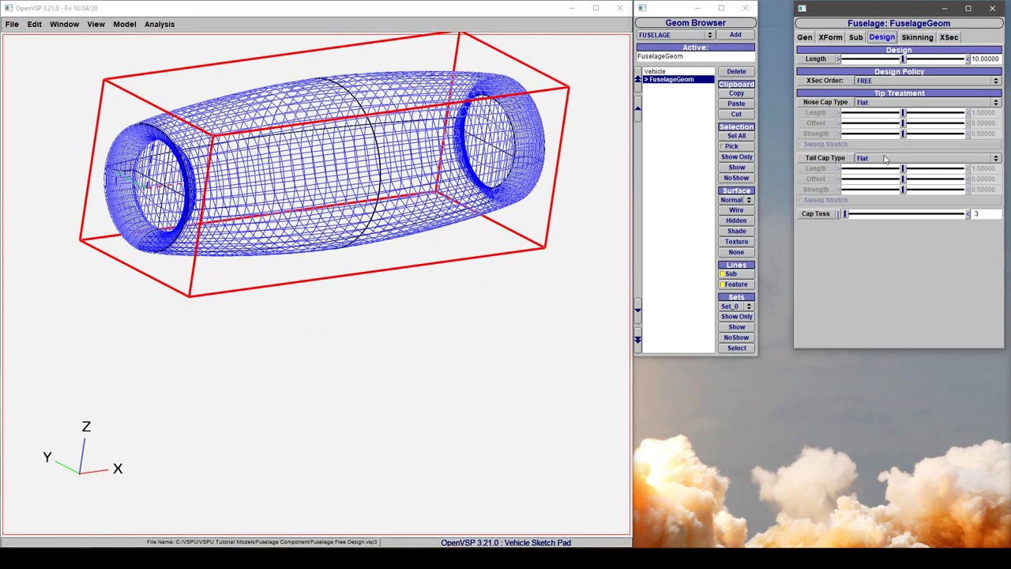
click(949, 37)
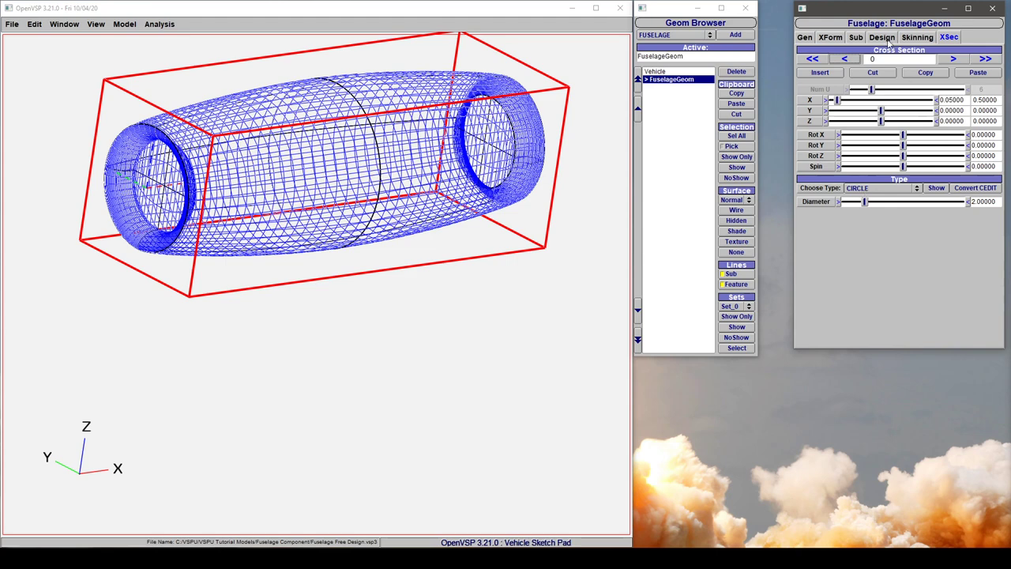
Display the nacelle as a shaded green surface
click(736, 230)
mouse_move(248, 226)
mouse_down()
mouse_move(226, 217)
mouse_move(277, 198)
mouse_up()
scroll(278, 198, up, 5)
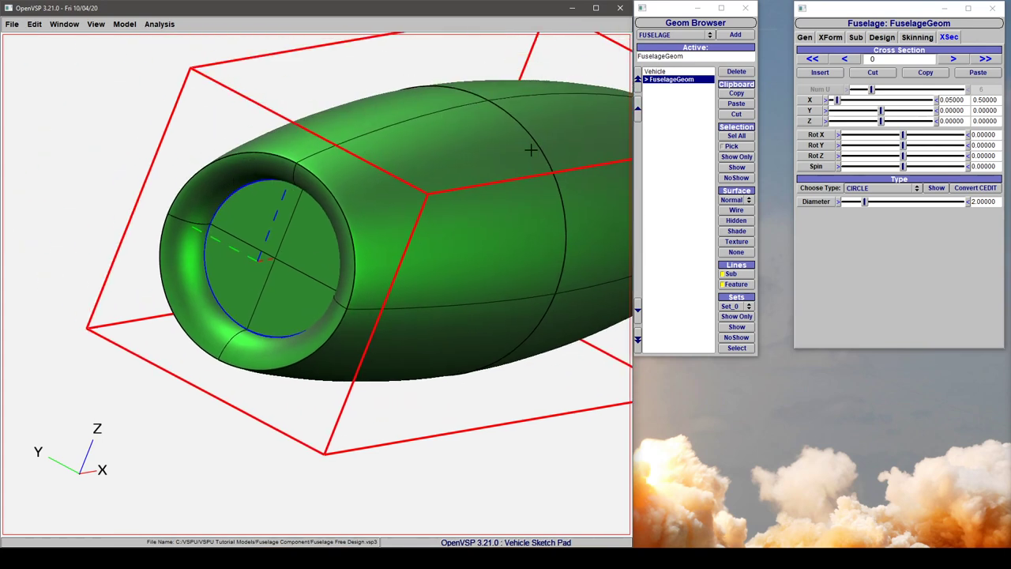
Orbit close around the nacelle to inspect its flat-capped inlet and outlet
drag(532, 151, 351, 236)
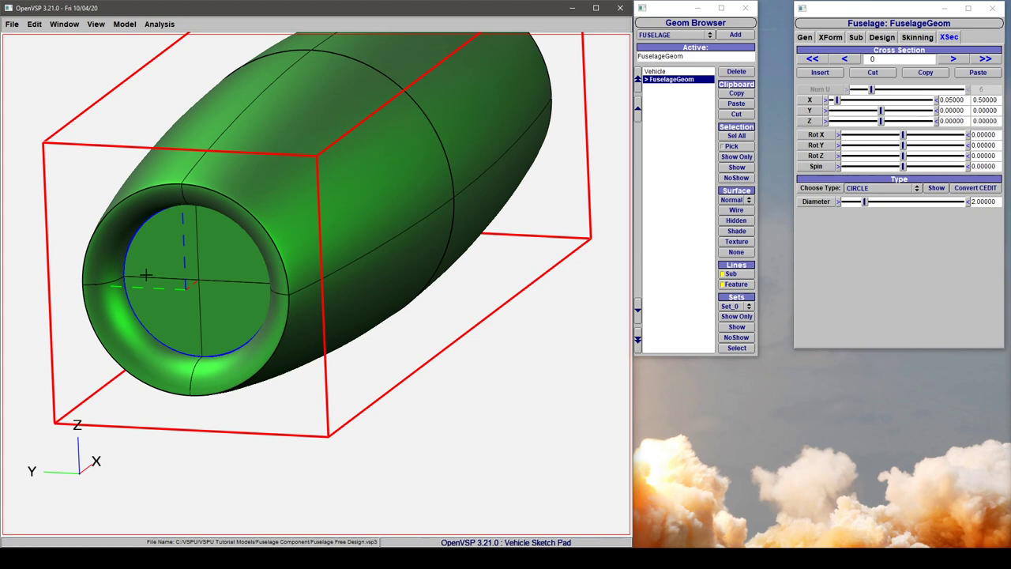
drag(195, 281, 257, 251)
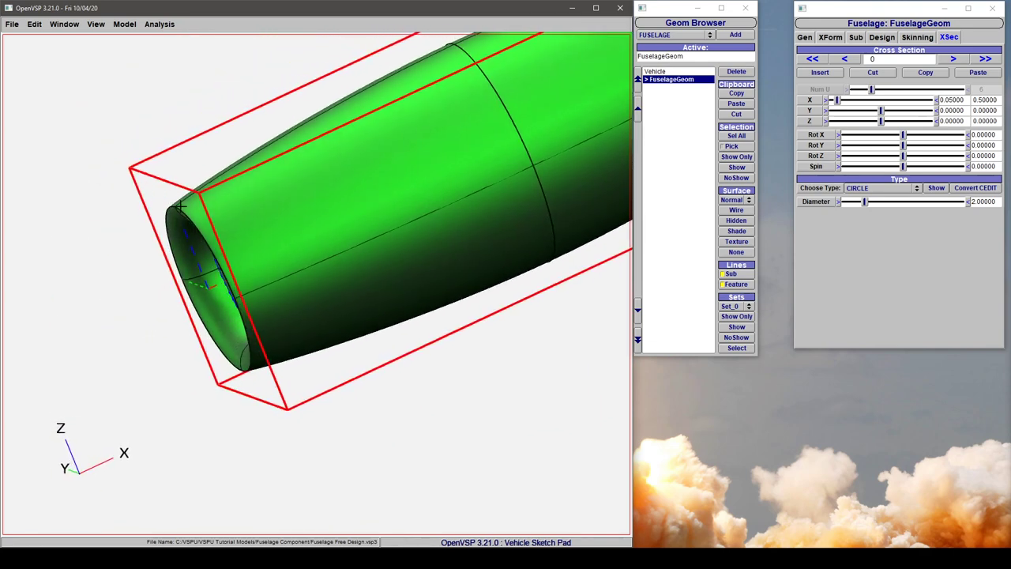
drag(208, 286, 210, 358)
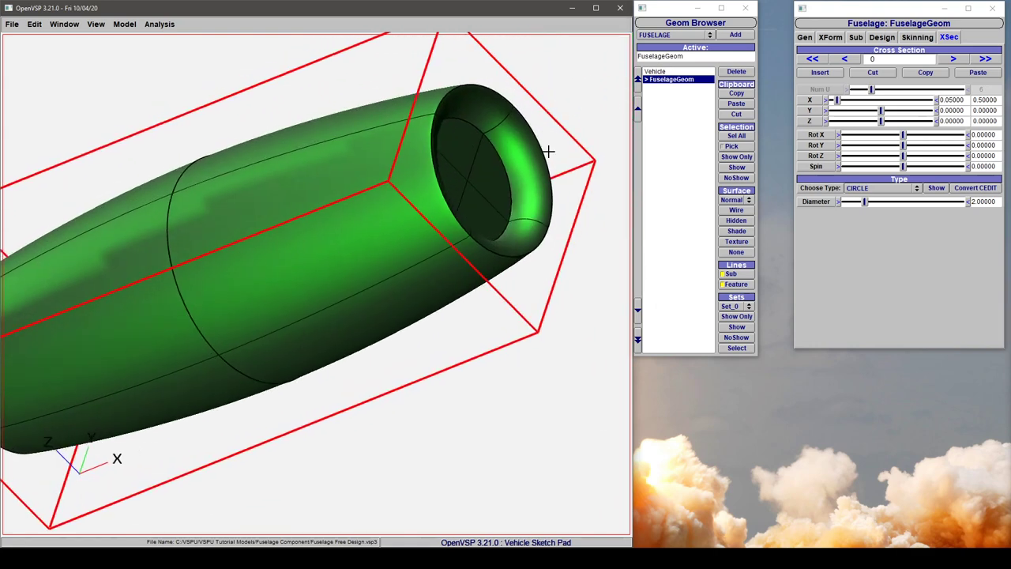